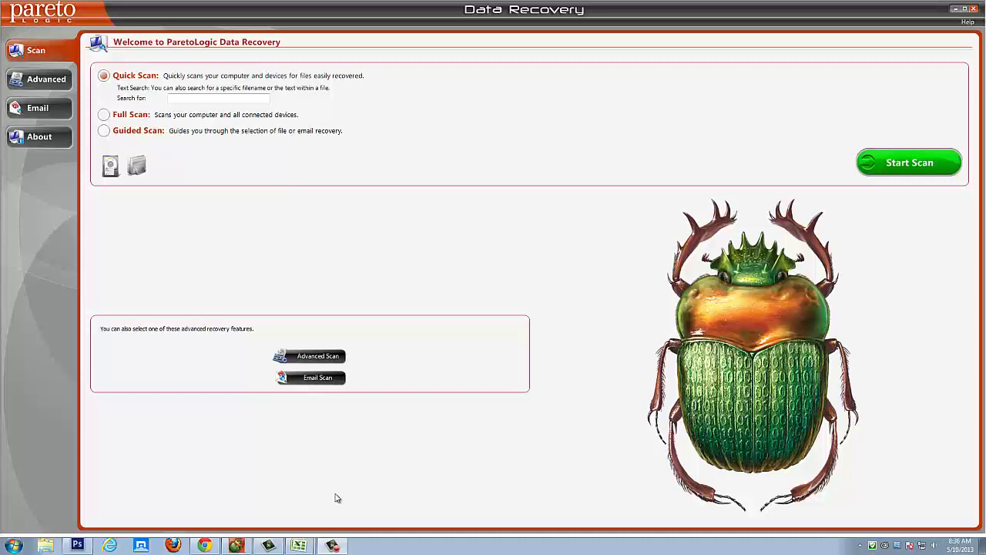
# Glance at the revivemyfiles.com site in Chrome, then bring the Data Recovery window back.
pyautogui.click(205, 545)
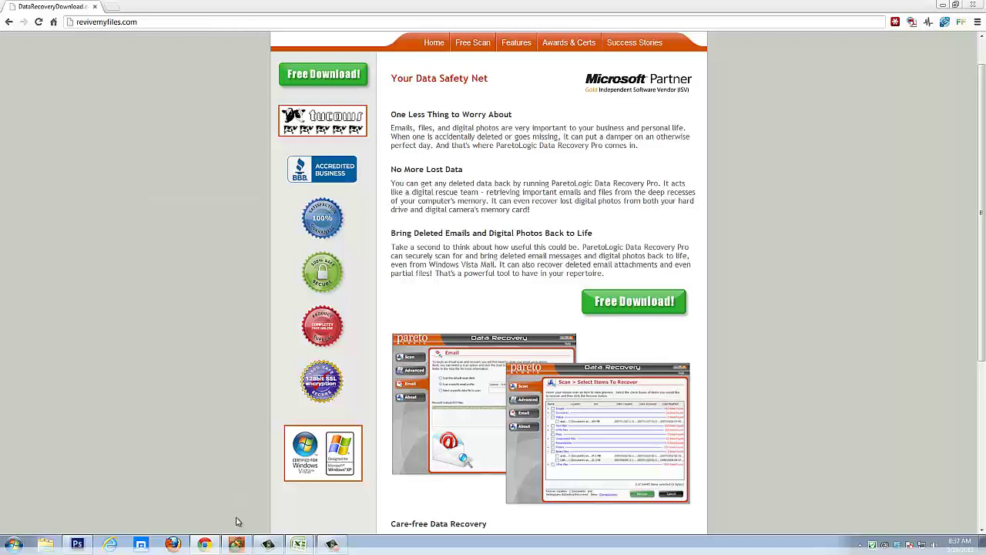
pyautogui.click(237, 545)
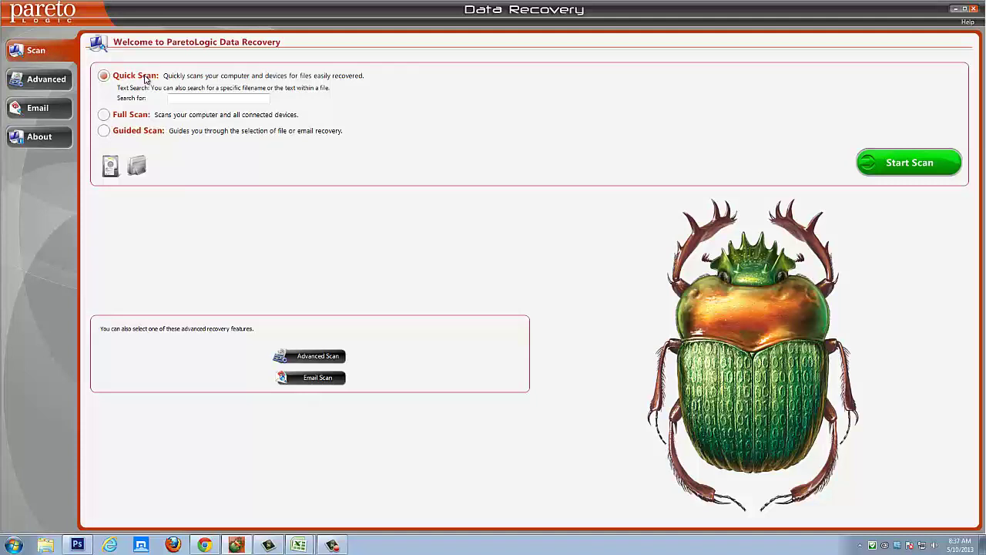
# Choose Guided Scan as the scan type after briefly selecting Full Scan.
pyautogui.click(178, 97)
pyautogui.click(104, 115)
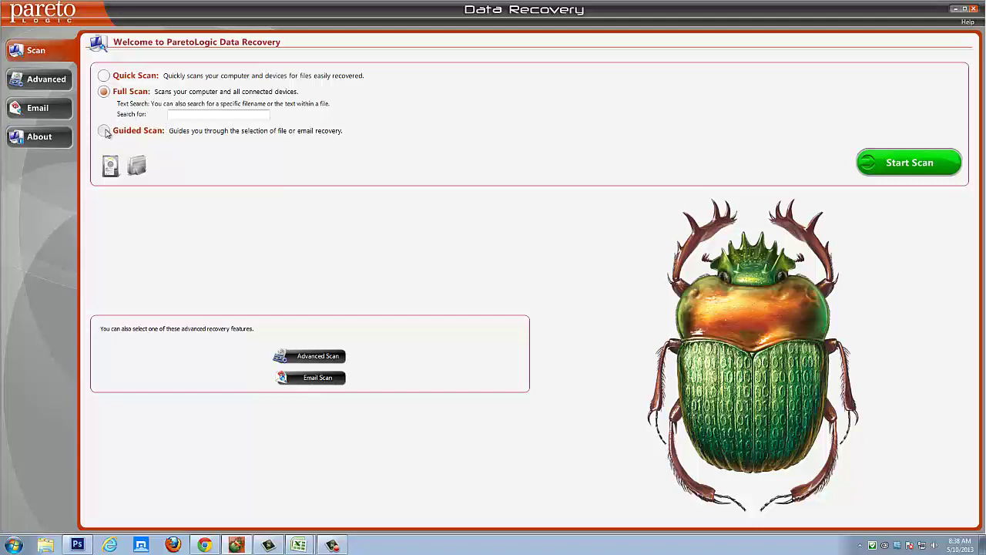
pyautogui.click(105, 130)
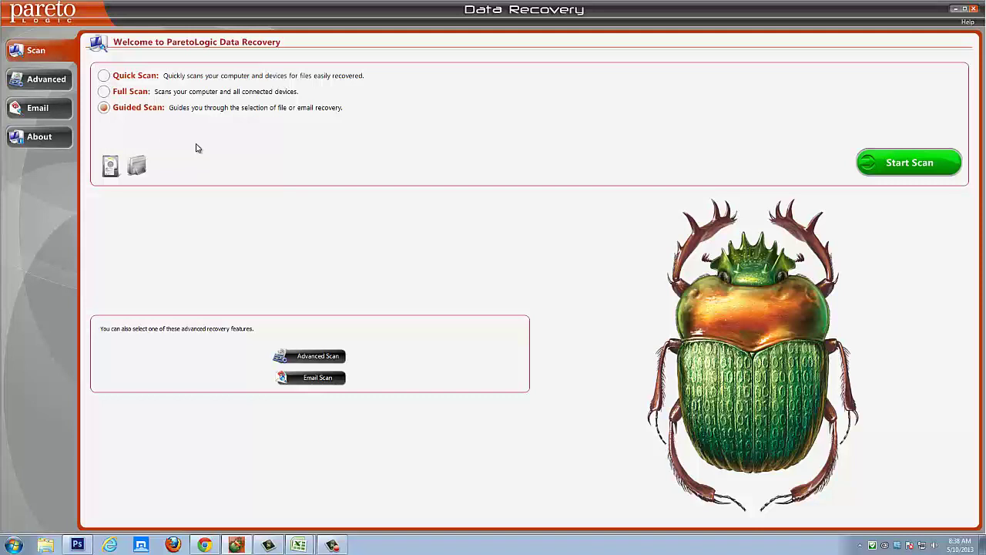
# In Advanced options, widen the Volume Name column and uncheck every volume except My Book (K:).
pyautogui.click(46, 79)
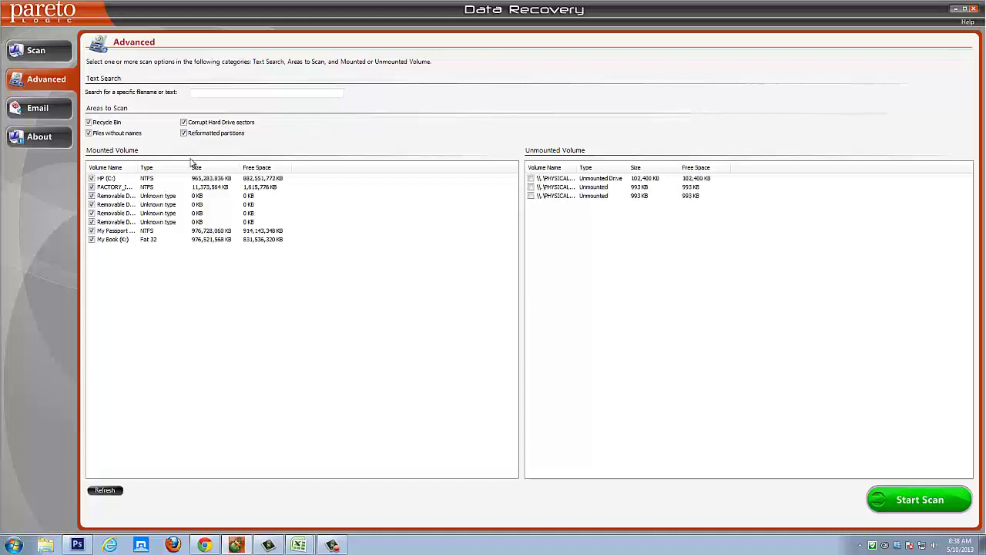
pyautogui.moveTo(139, 166); pyautogui.dragTo(189, 164)
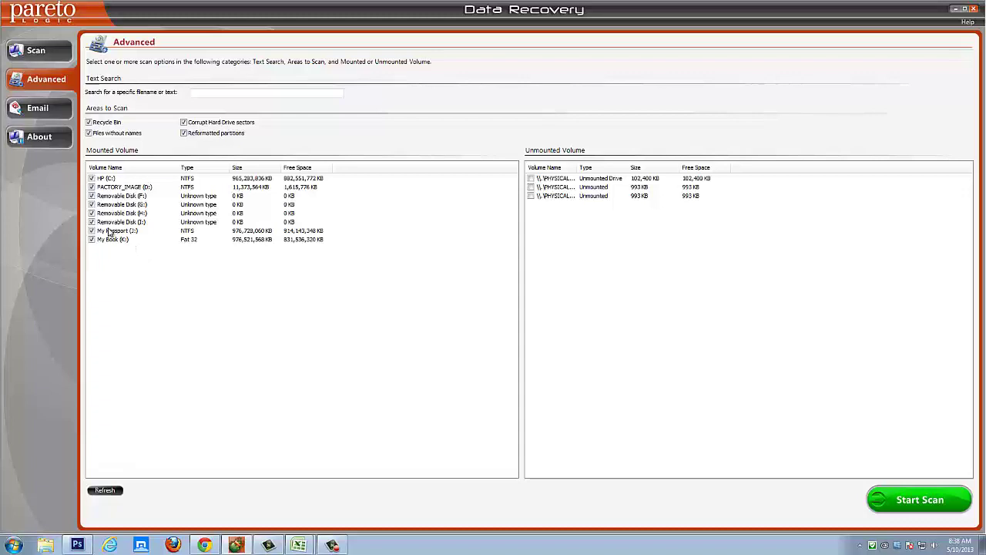
pyautogui.click(92, 178)
pyautogui.click(92, 196)
pyautogui.click(91, 213)
pyautogui.click(92, 231)
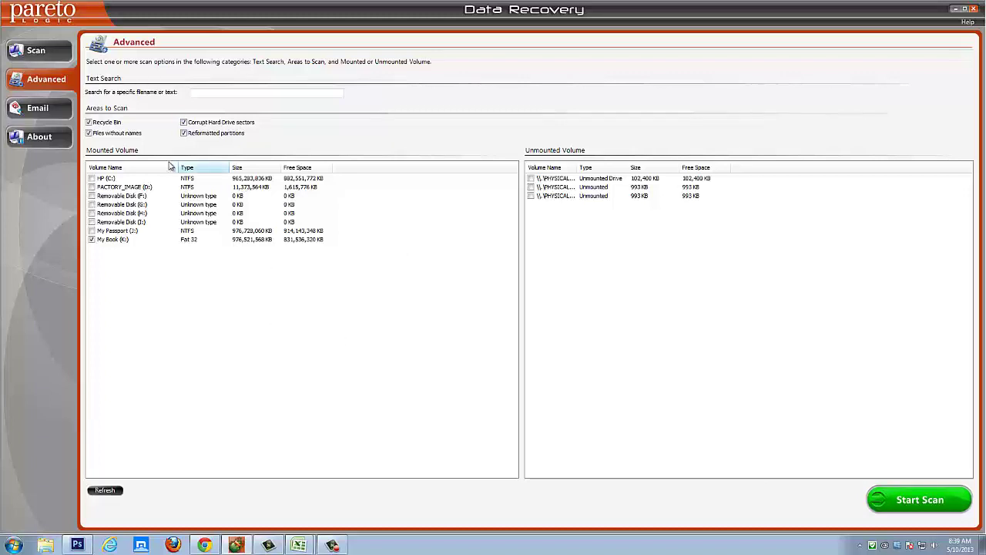
# Review the Email scan options, trying a specific email profile, then return to the Scan page.
pyautogui.click(46, 108)
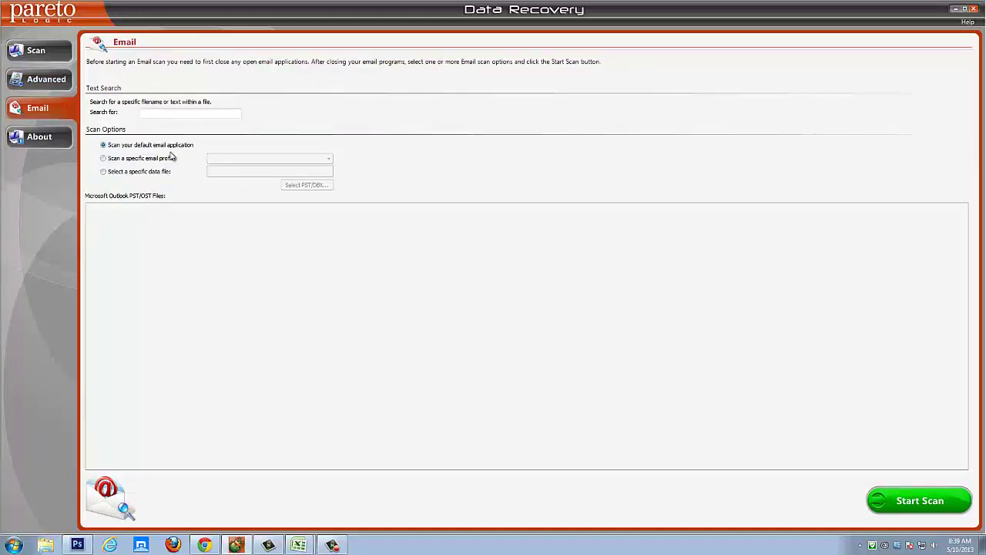
pyautogui.click(104, 158)
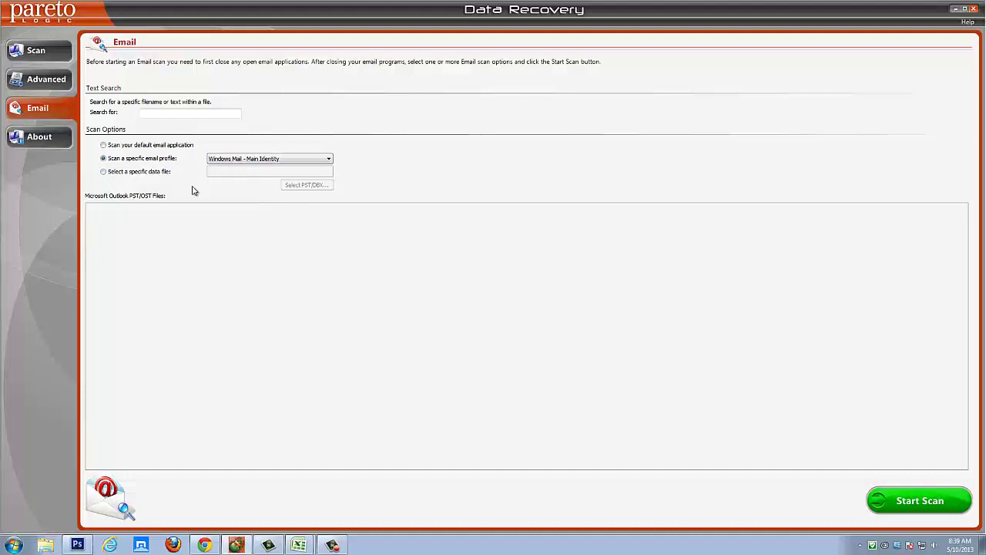
pyautogui.click(40, 54)
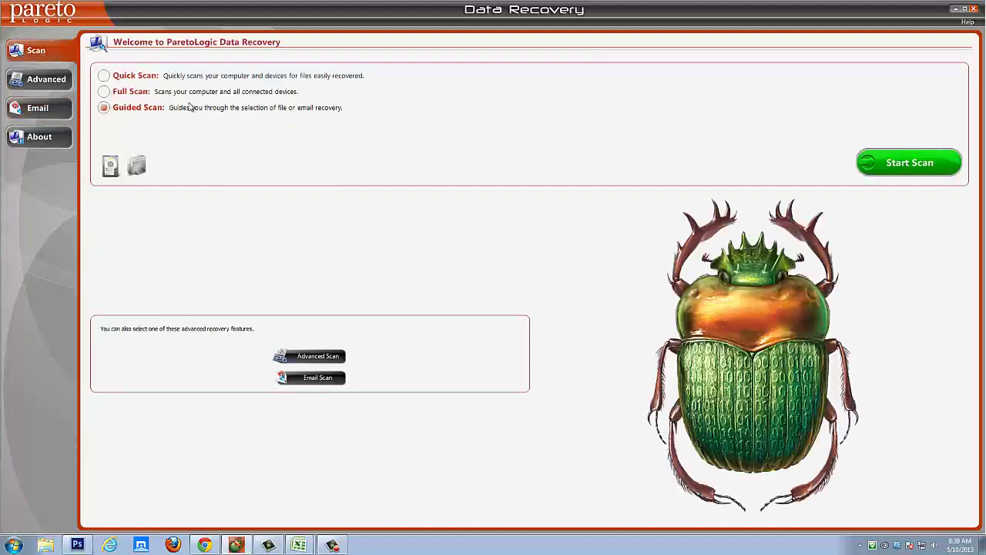
# Launch the Guided Scan wizard and set it to recover from an existing partition on HP (C:).
pyautogui.click(900, 164)
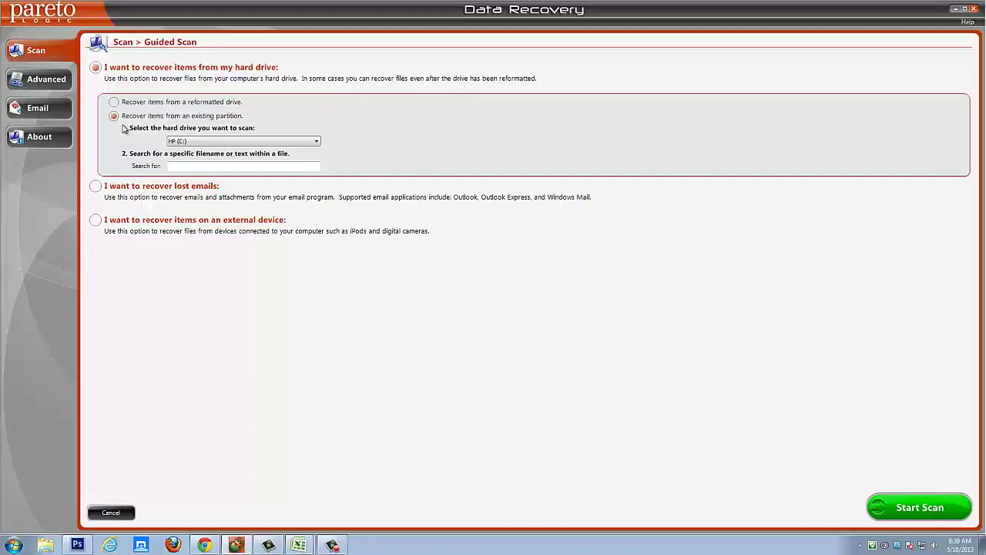
pyautogui.click(114, 102)
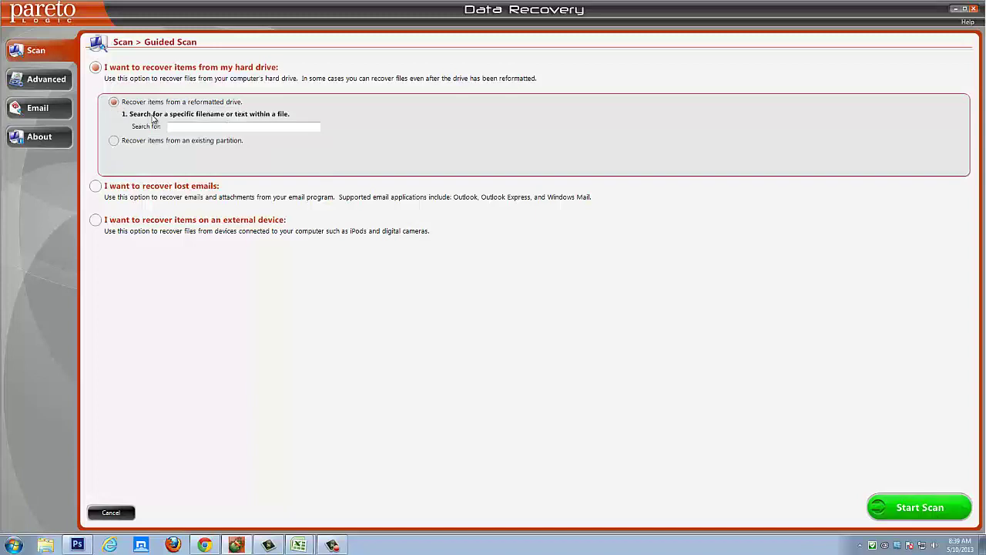
pyautogui.click(115, 141)
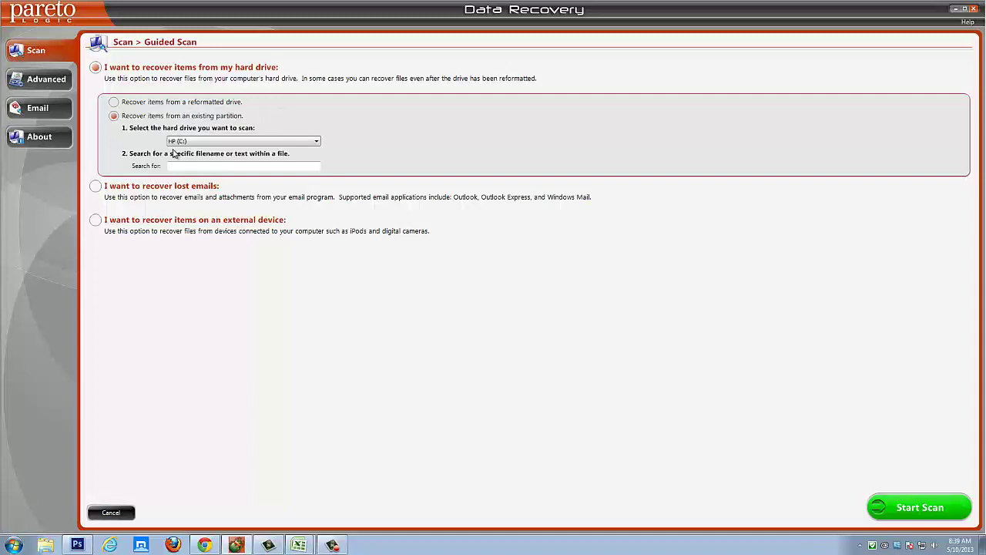
pyautogui.click(315, 143)
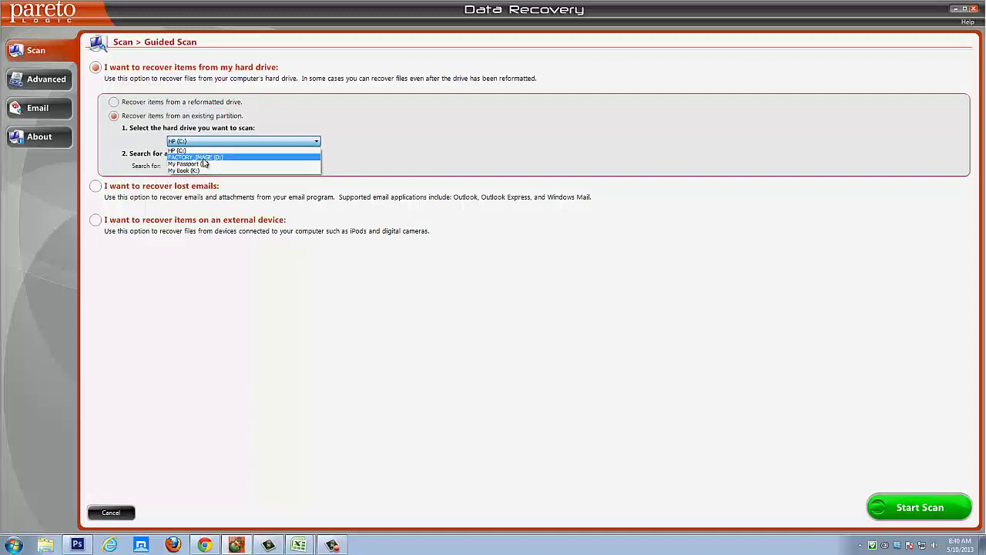
pyautogui.click(374, 165)
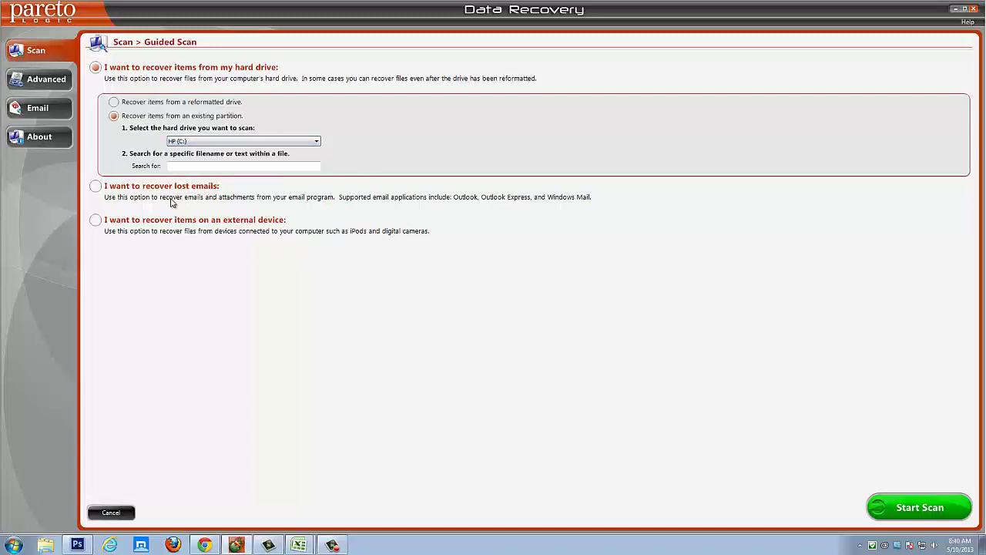
# Try the lost-emails option, then switch to recovering items from an external device.
pyautogui.click(96, 186)
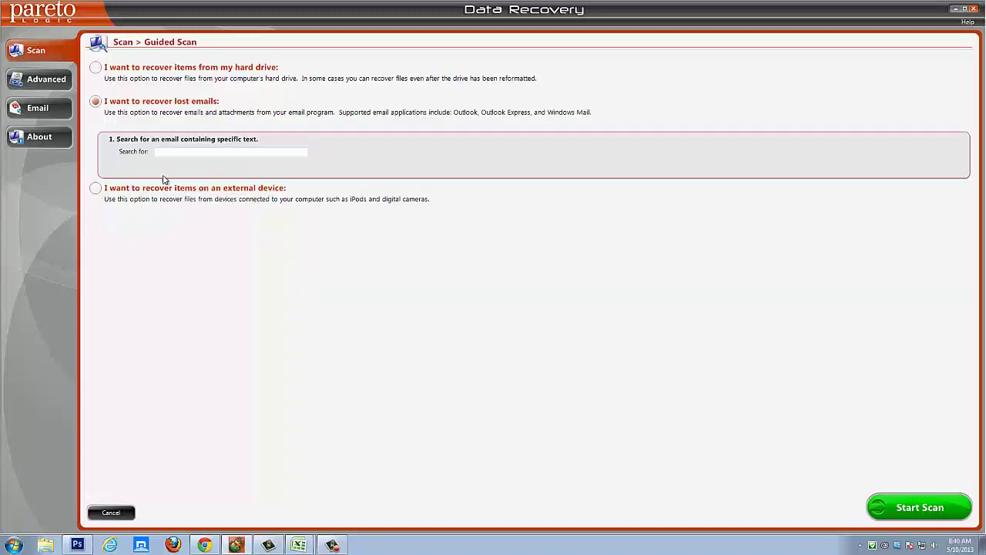
pyautogui.click(173, 152)
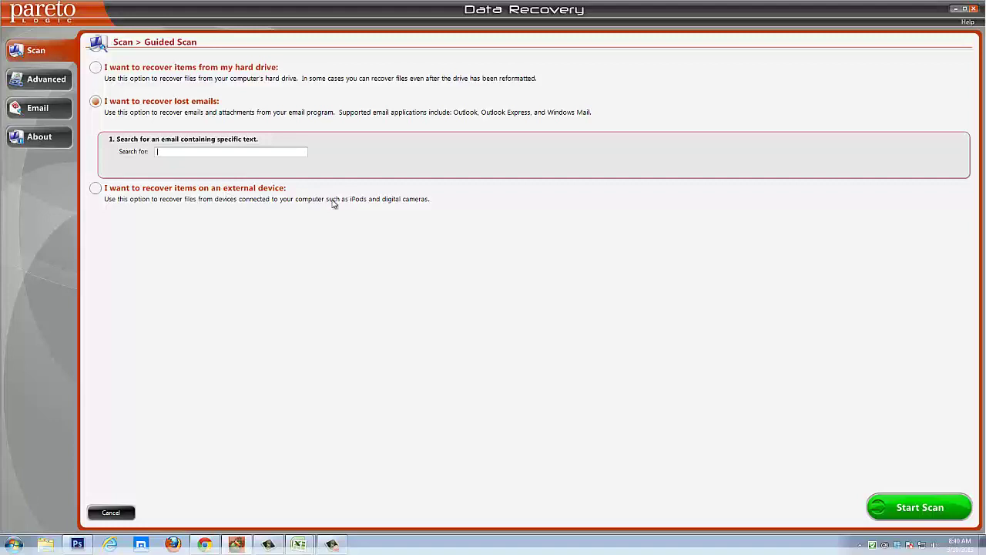
pyautogui.click(95, 189)
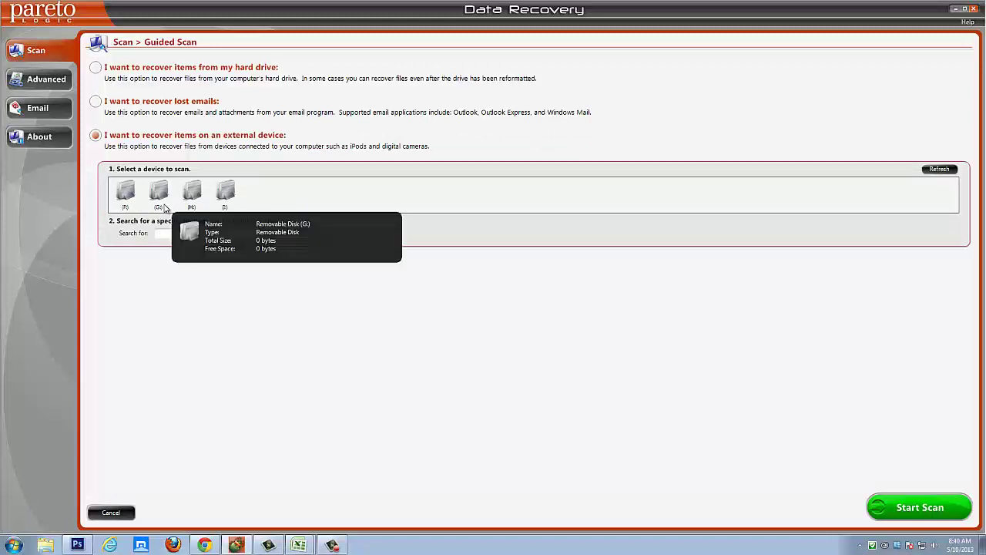
# Try drives G: and F:, then pick drive (I:) as the device to scan.
pyautogui.click(161, 202)
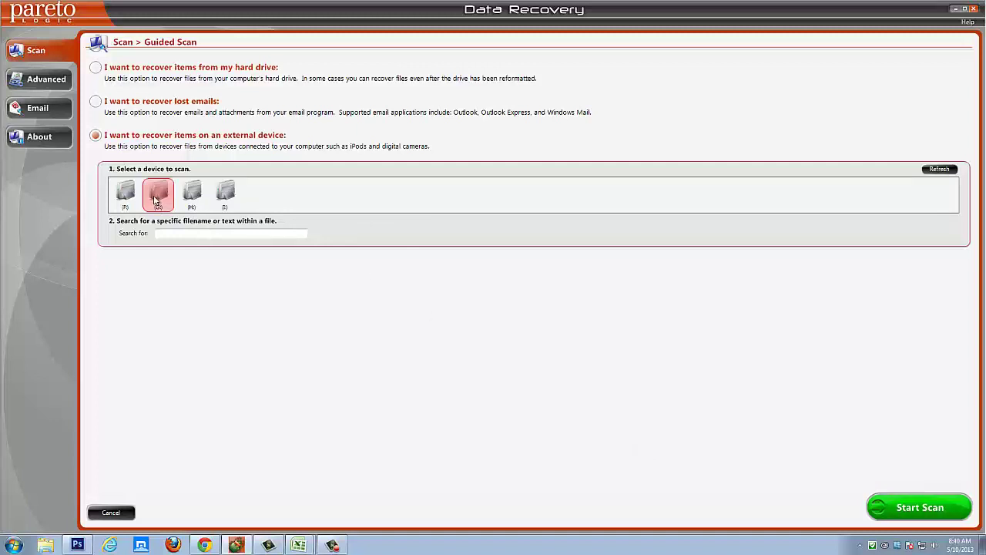
pyautogui.click(125, 202)
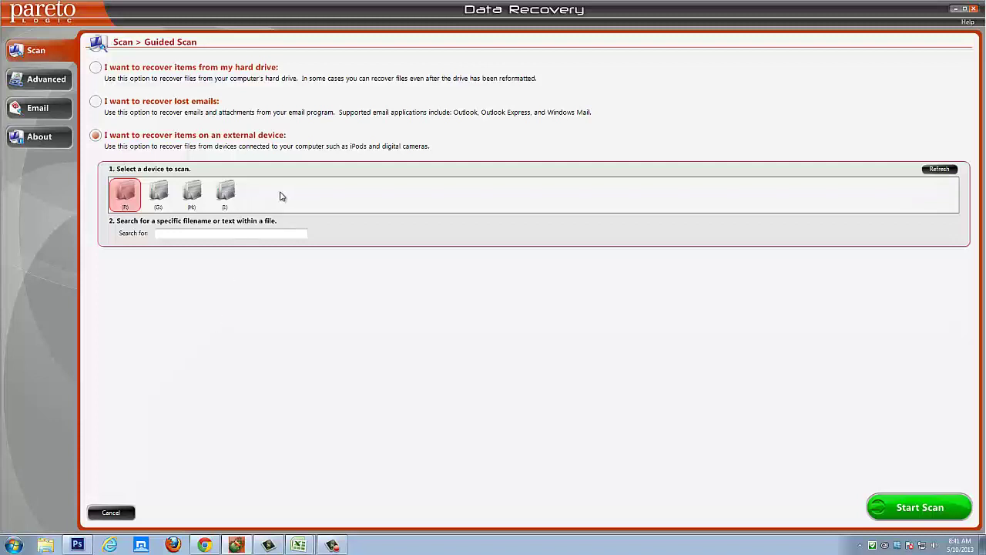
pyautogui.click(227, 197)
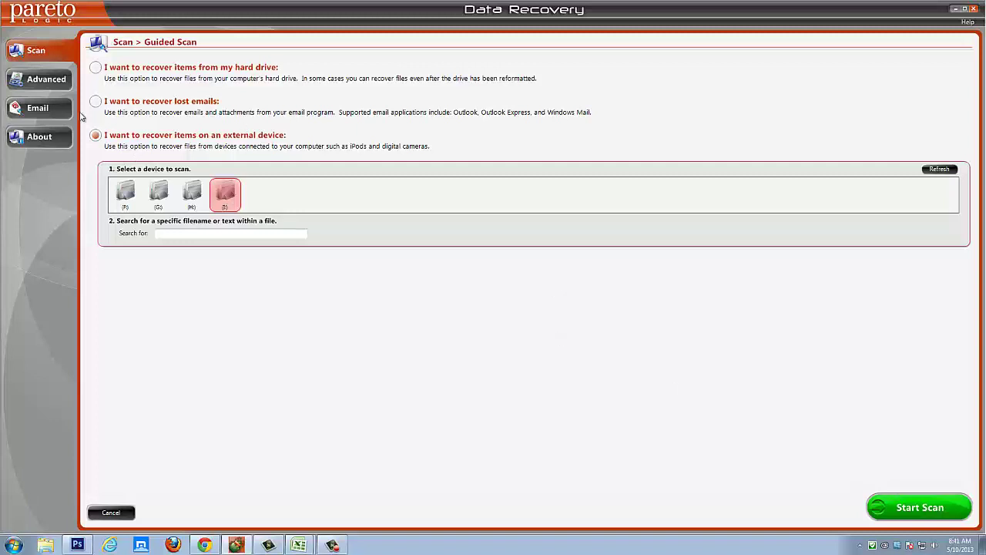
# Open Advanced options and start scanning the My Book (K:) volume.
pyautogui.click(41, 77)
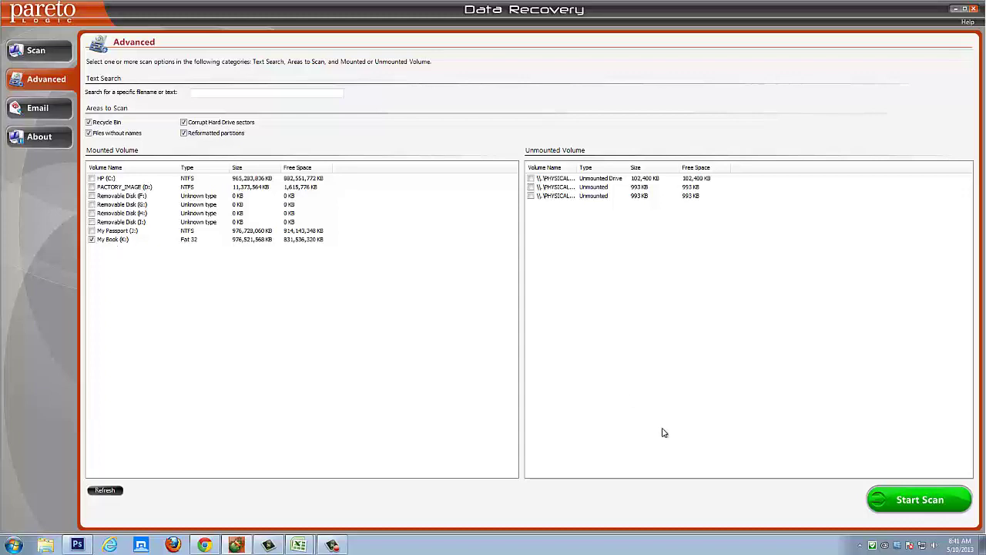
pyautogui.click(921, 500)
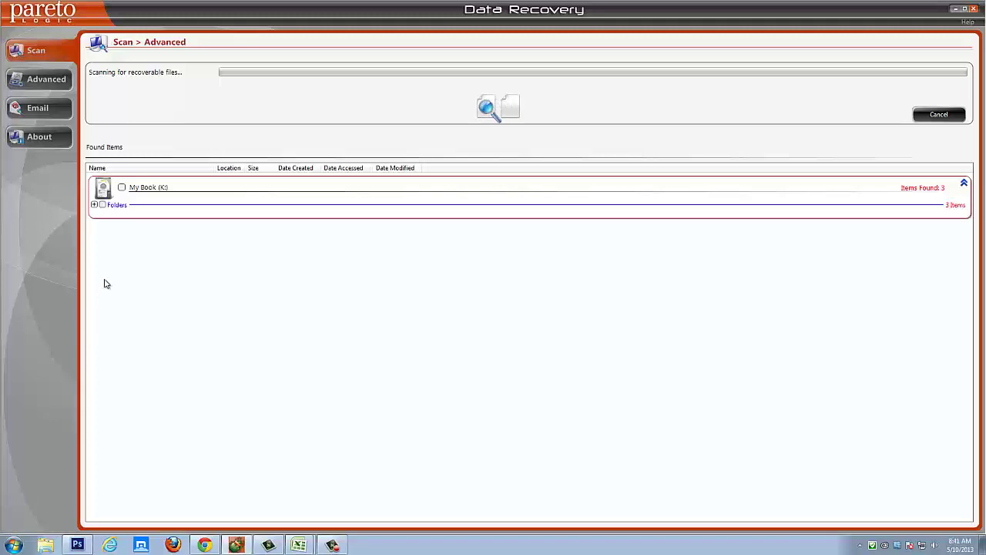
pyautogui.click(94, 205)
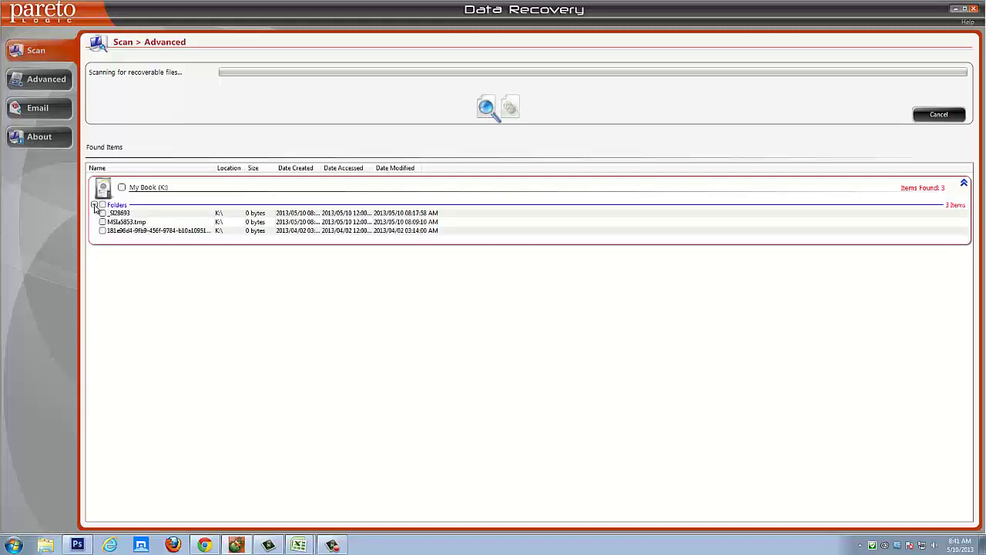
pyautogui.click(94, 205)
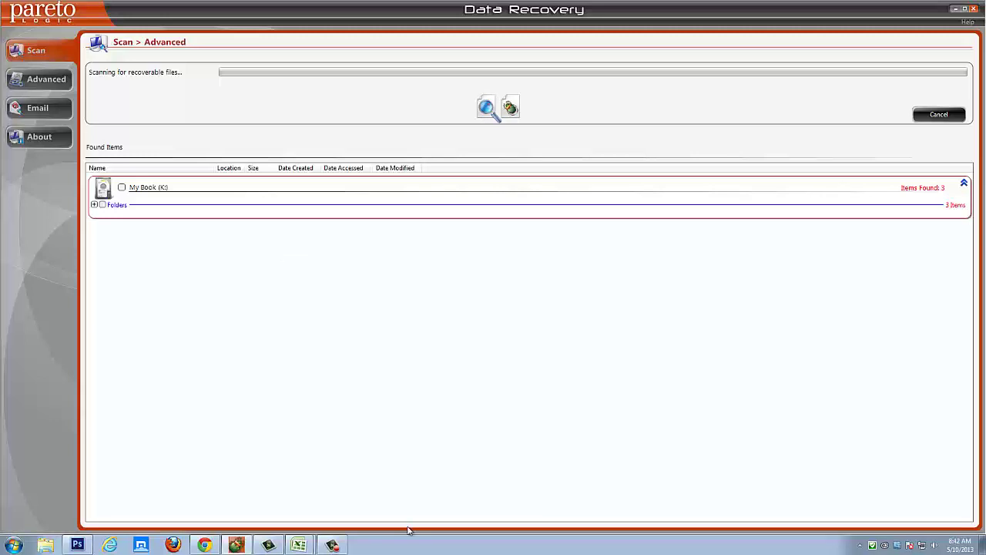
# Close the Patriot drive's AutoPlay window and cancel the running My Book scan.
pyautogui.click(332, 545)
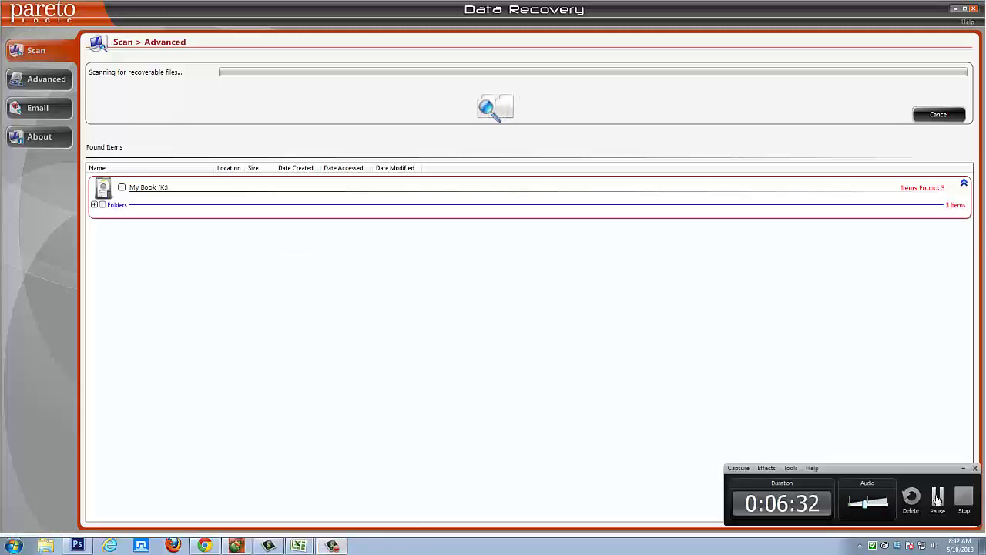
pyautogui.click(938, 500)
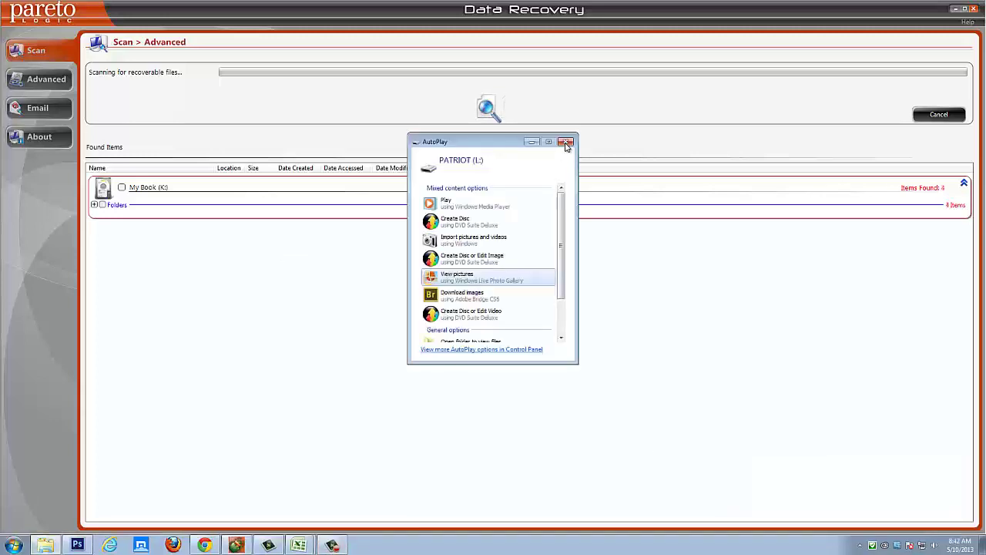
pyautogui.click(566, 143)
pyautogui.click(937, 120)
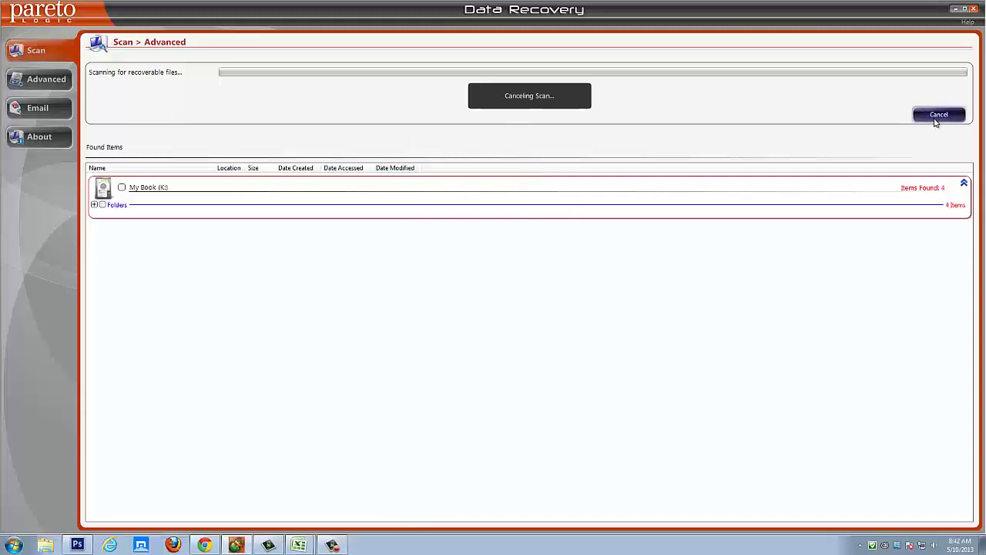
# Refresh the Advanced volume list, uncheck everything except PATRIOT (L:), and start a new scan.
pyautogui.click(55, 83)
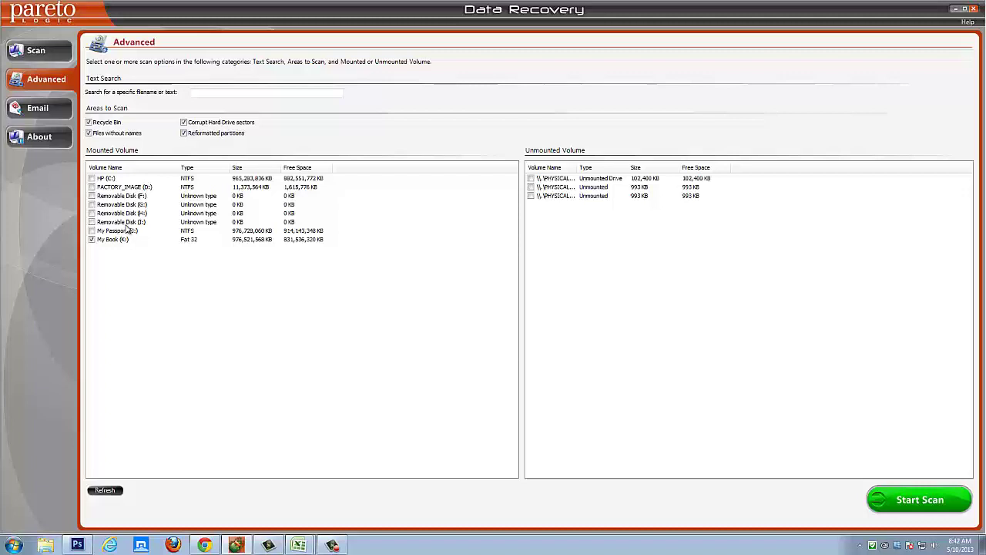
pyautogui.click(108, 493)
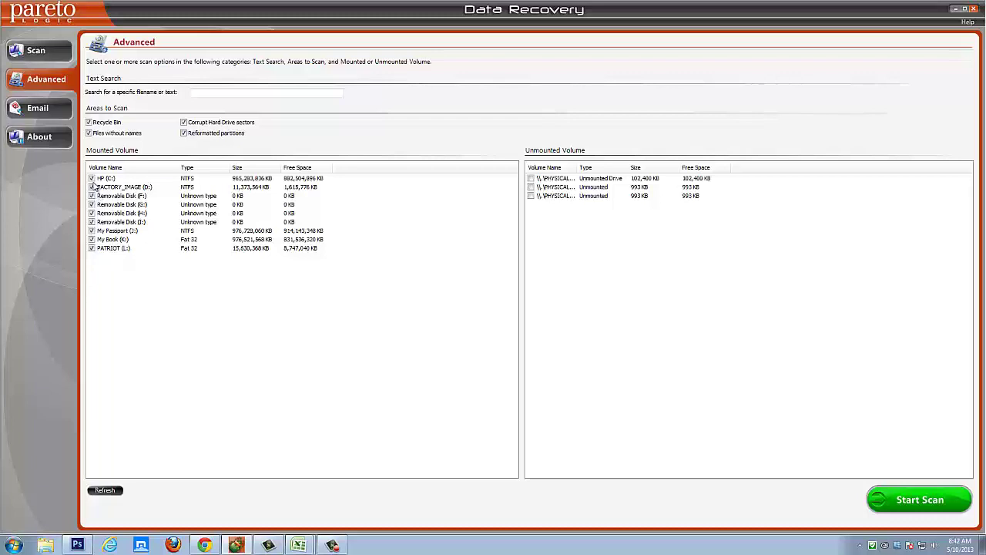
pyautogui.click(92, 178)
pyautogui.click(92, 187)
pyautogui.click(92, 204)
pyautogui.click(91, 222)
pyautogui.click(92, 230)
pyautogui.click(918, 501)
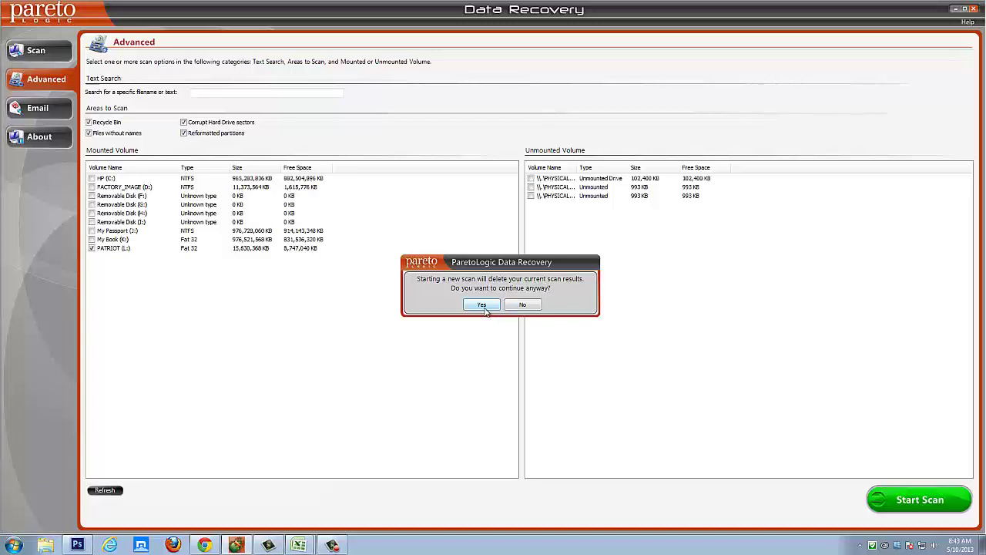
# Confirm discarding old results so the PATRIOT (L:) scan runs, finding 555 items.
pyautogui.click(482, 305)
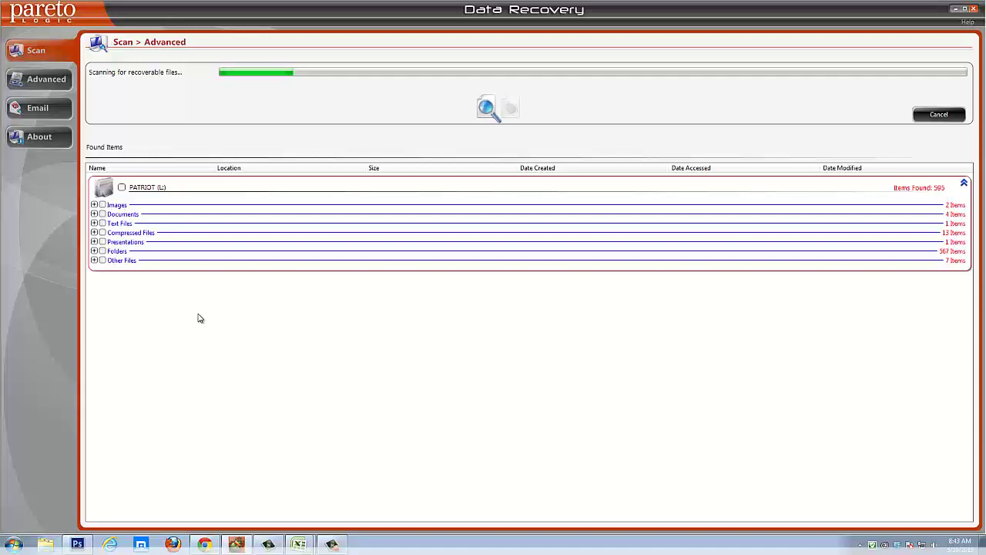
pyautogui.click(94, 205)
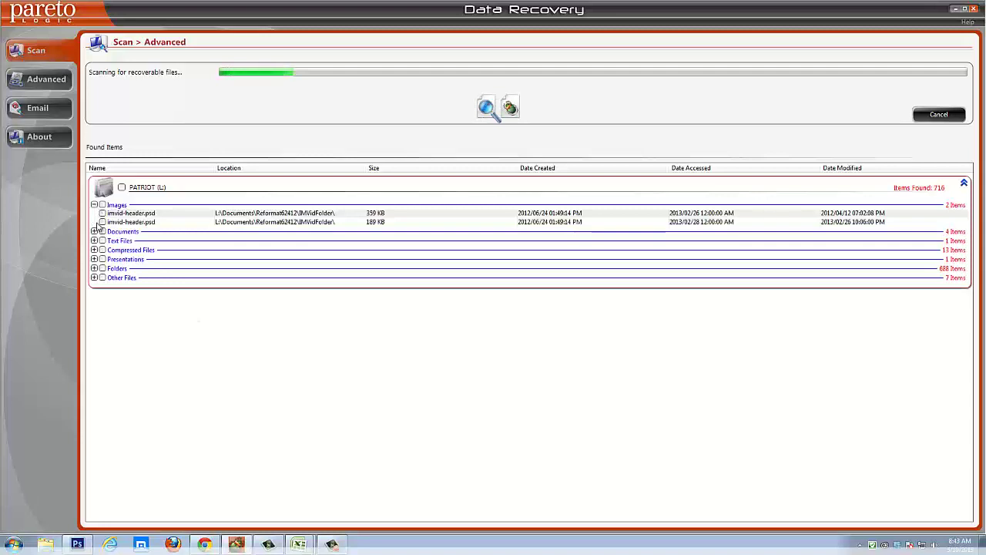
pyautogui.click(94, 231)
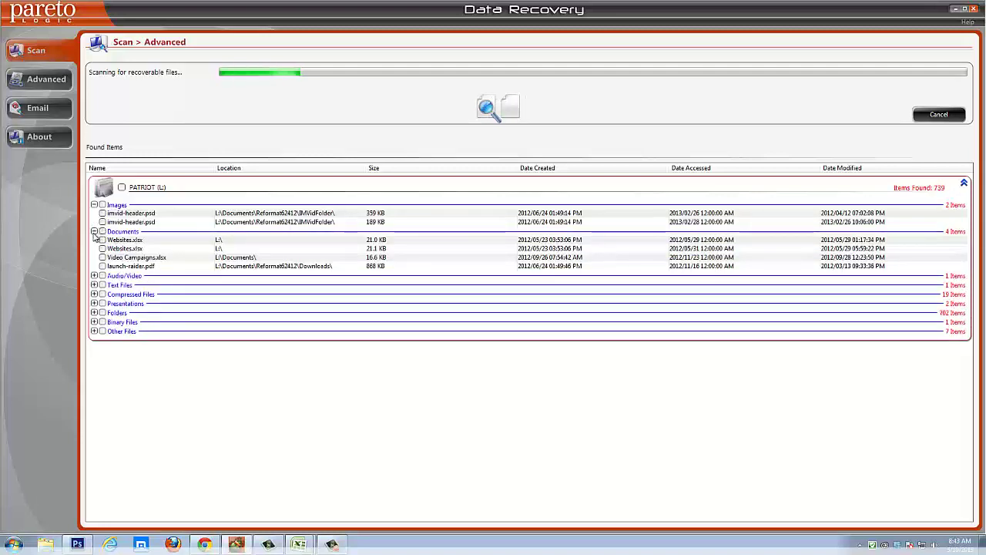
pyautogui.click(94, 231)
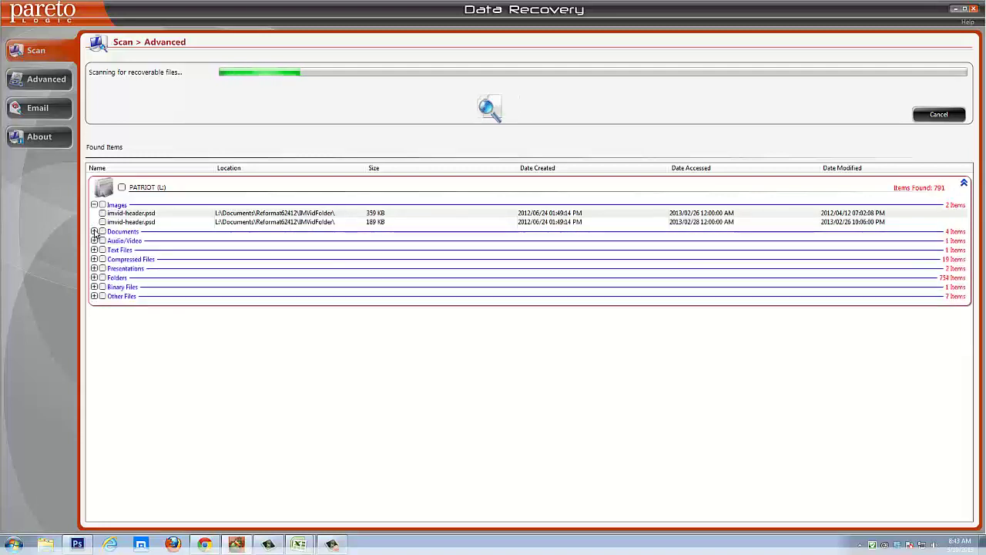
pyautogui.click(94, 205)
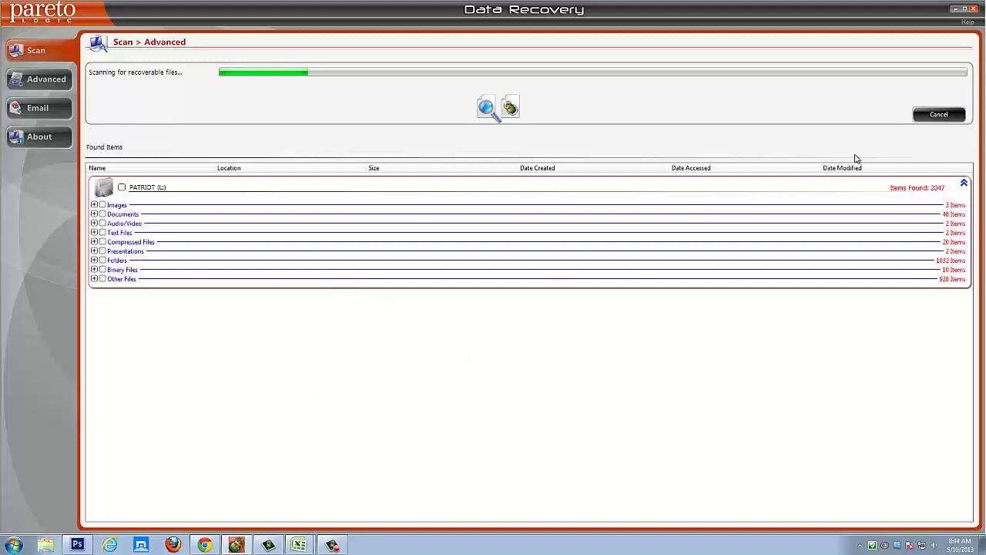
# Cancel the PATRIOT (L:) scan to show its 2,074 found items for recovery.
pyautogui.click(939, 114)
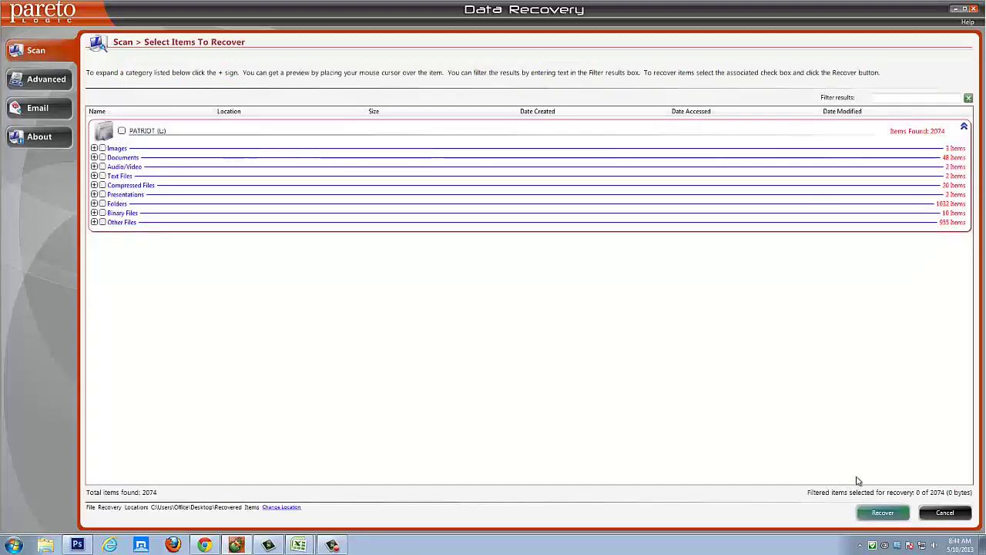